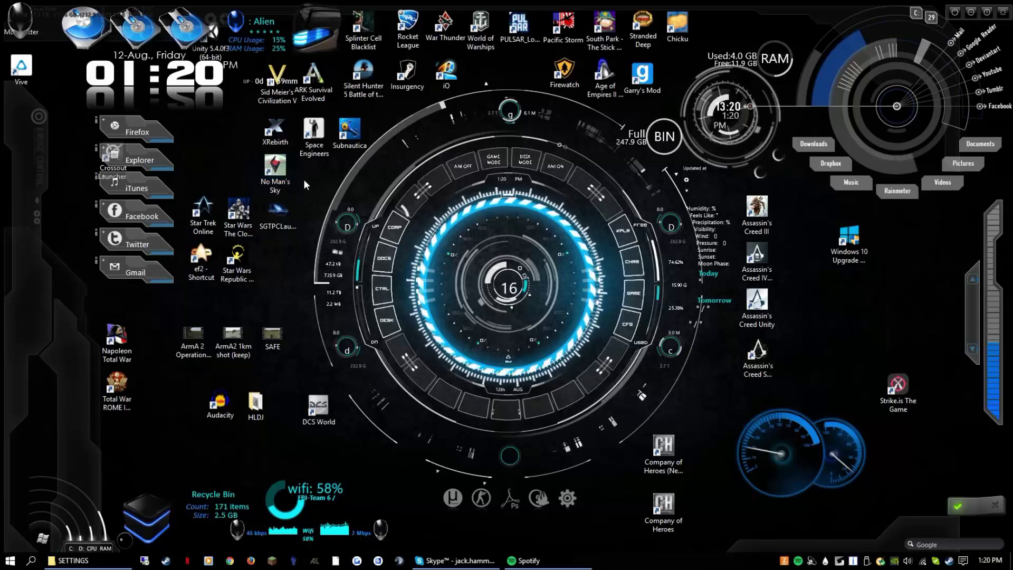
# - Launch No Man's Sky, dismiss the OpenGL initialization error, and close the old SETTINGS window
pyautogui.doubleClick(271, 173)
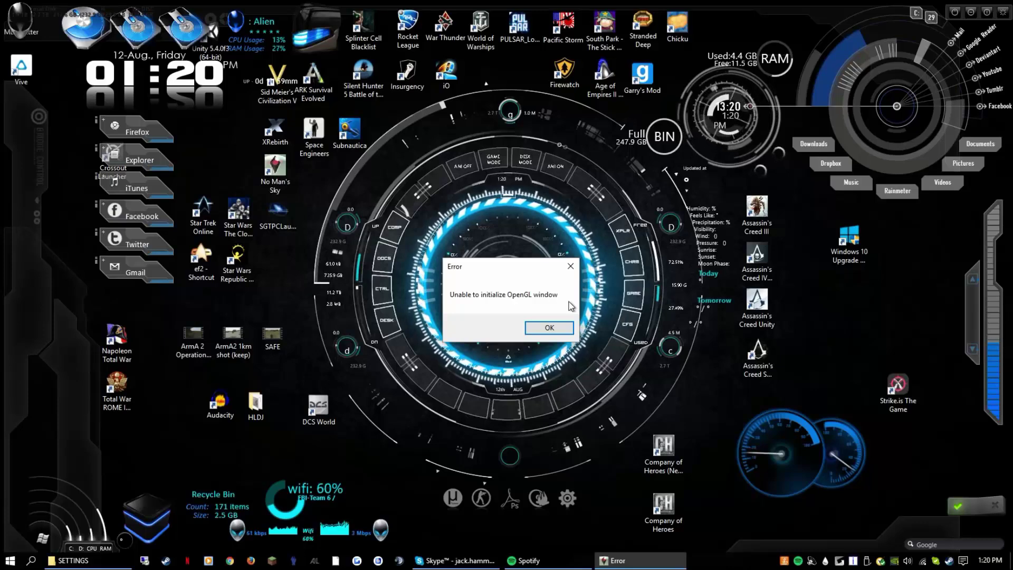
pyautogui.click(565, 327)
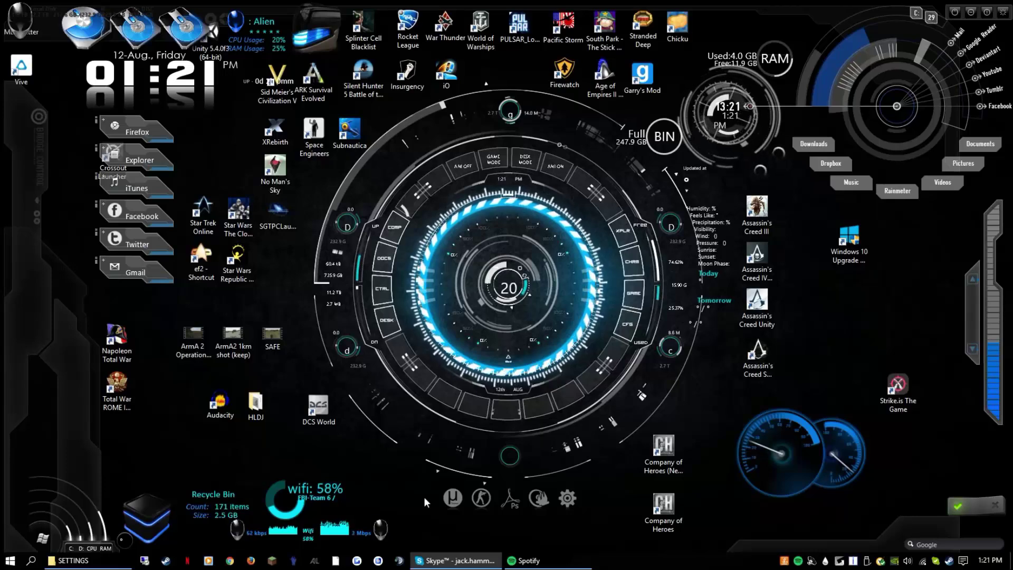
pyautogui.moveTo(74, 561)
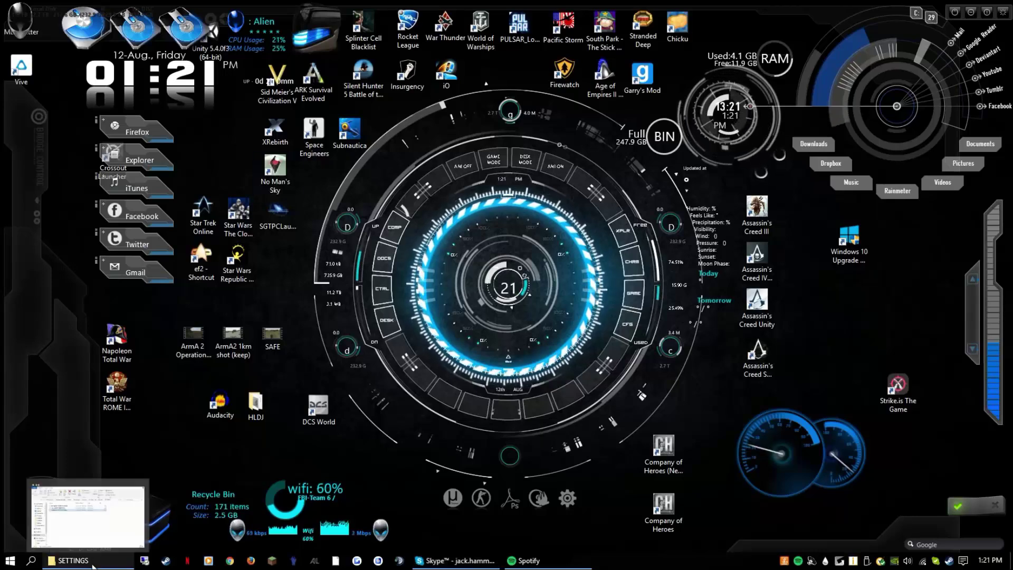
pyautogui.click(139, 499)
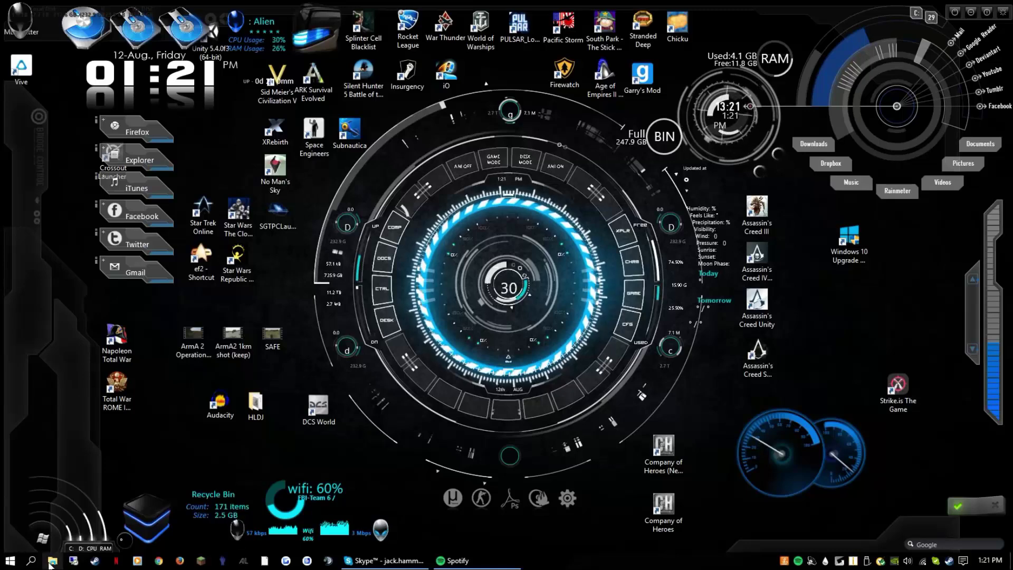
# - In a new File Explorer window, browse to G:\Program files (x86)\Steam
pyautogui.press('super+e')
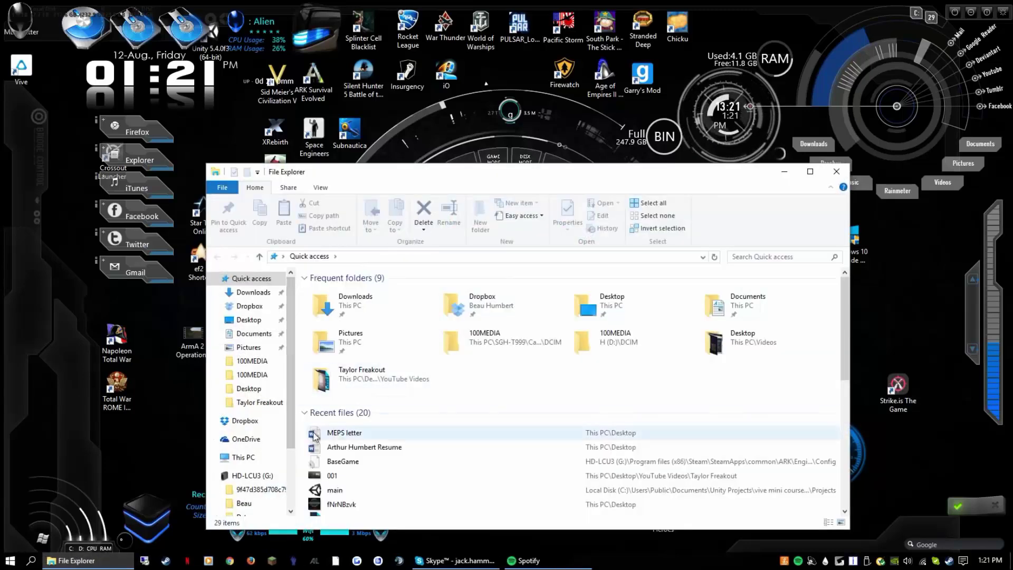
pyautogui.click(246, 457)
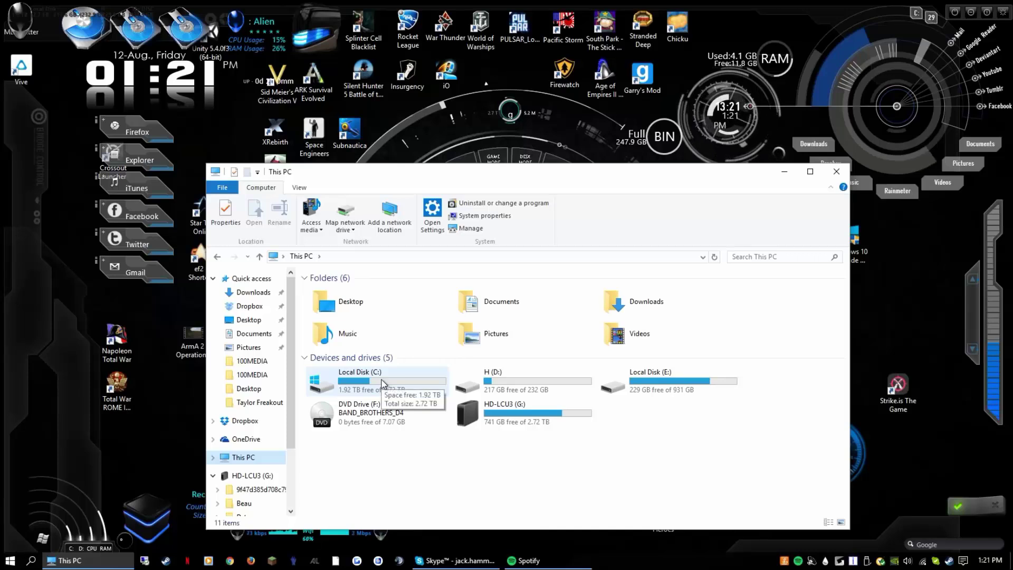
pyautogui.doubleClick(536, 416)
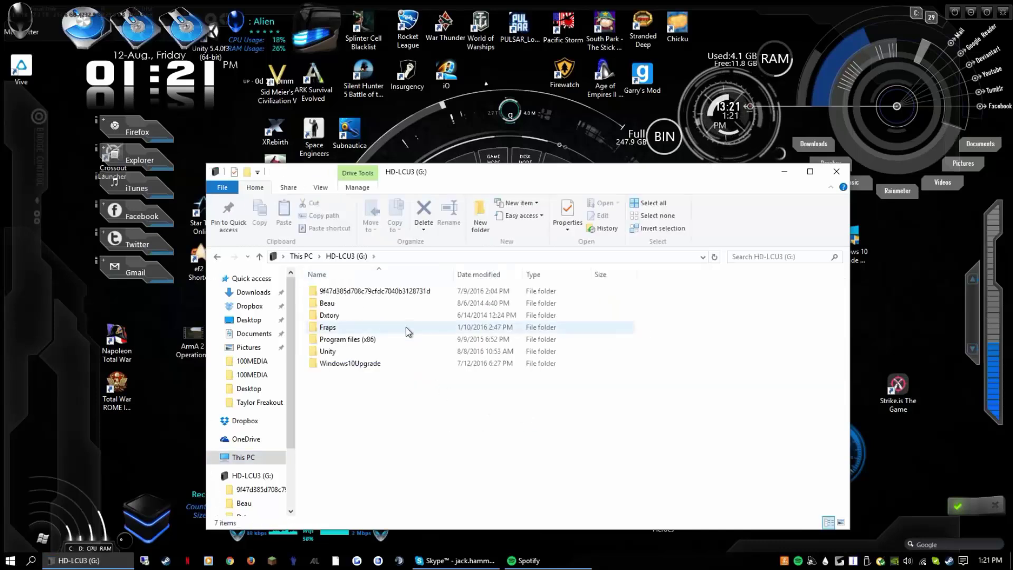
pyautogui.doubleClick(372, 342)
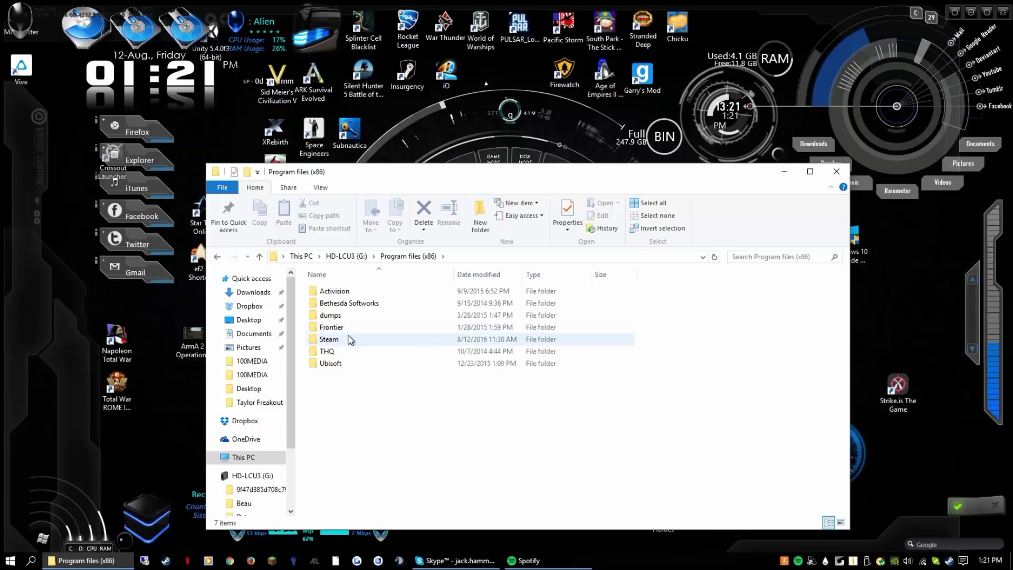
pyautogui.doubleClick(351, 338)
# - Continue into SteamApps\common\No Man's Sky\Binaries\SETTINGS, listing its three MXML files
pyautogui.scroll(-4, 375, 388)
pyautogui.doubleClick(343, 379)
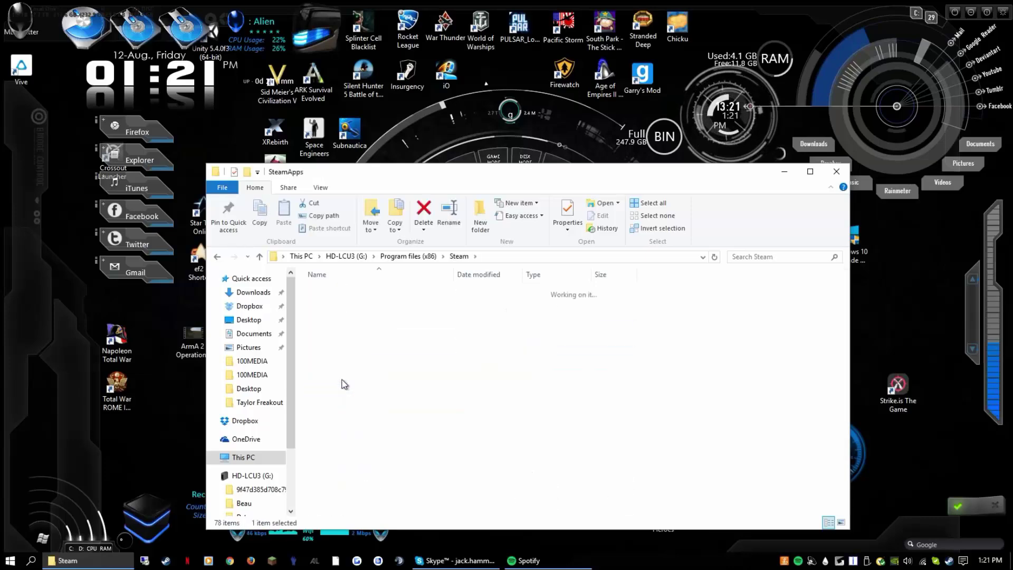
pyautogui.doubleClick(348, 297)
pyautogui.scroll(-13, 385, 457)
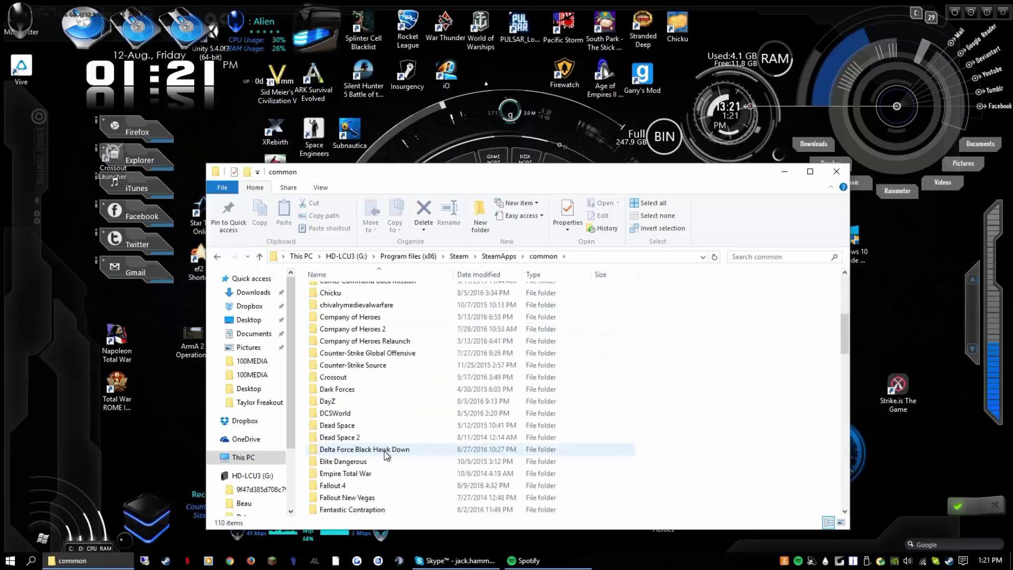
pyautogui.scroll(-7, 385, 457)
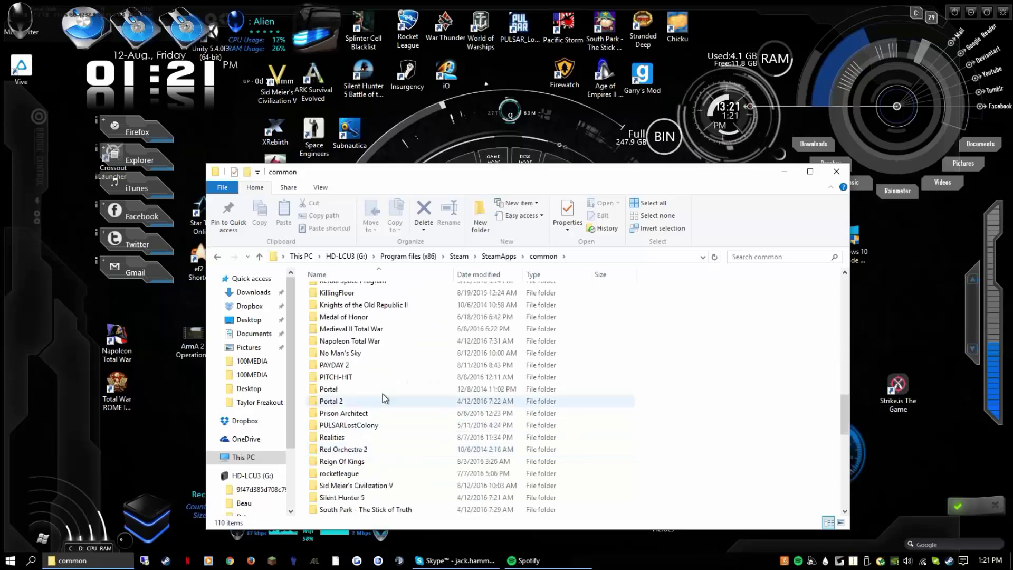
pyautogui.doubleClick(345, 353)
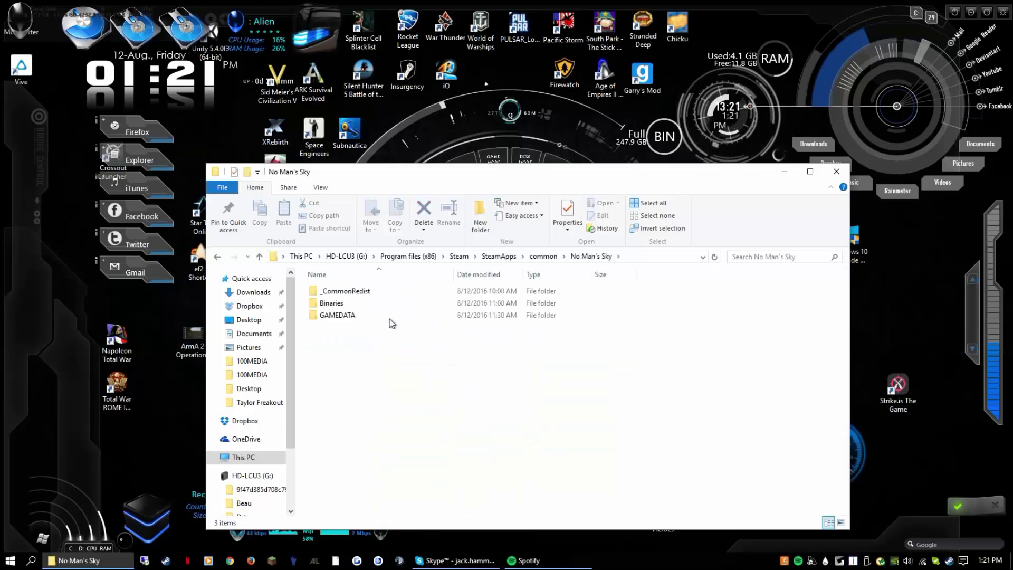
pyautogui.doubleClick(351, 305)
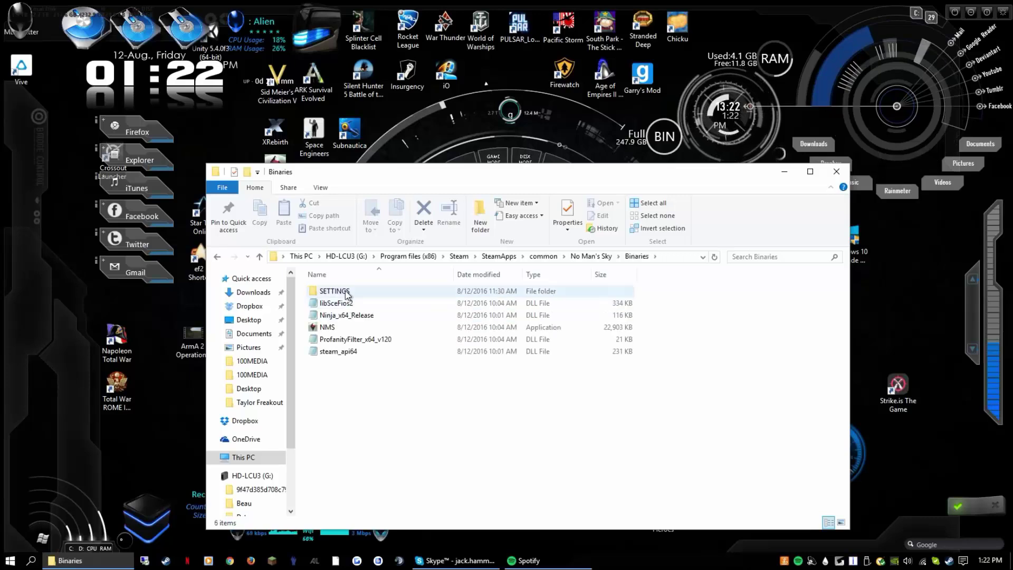
pyautogui.doubleClick(337, 291)
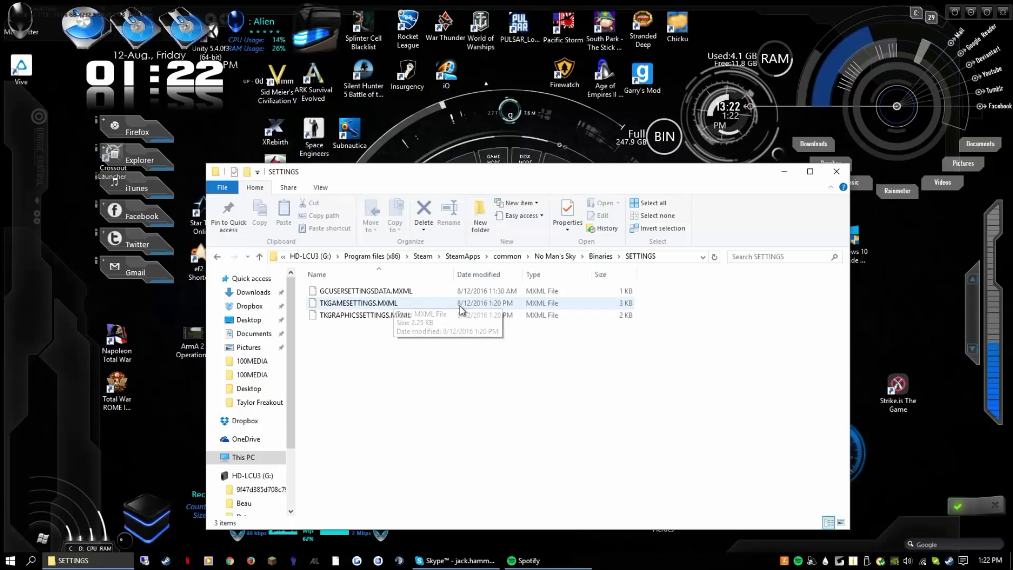
# - Open TKGRAPHICSSETTINGS.MXML with Edit with Notepad++, then minimize Notepad++ and the SETTINGS window
pyautogui.rightClick(359, 318)
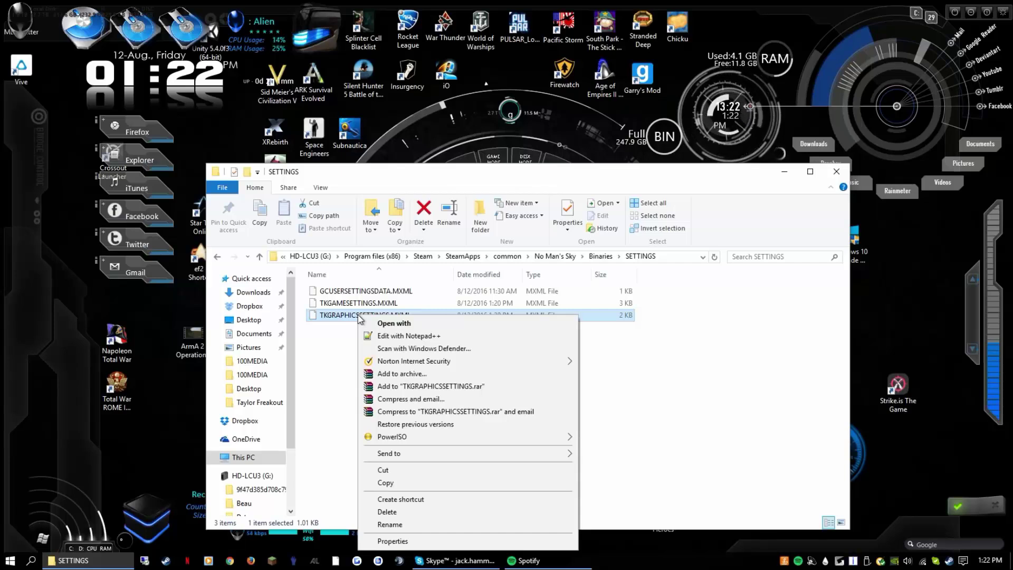
pyautogui.click(399, 336)
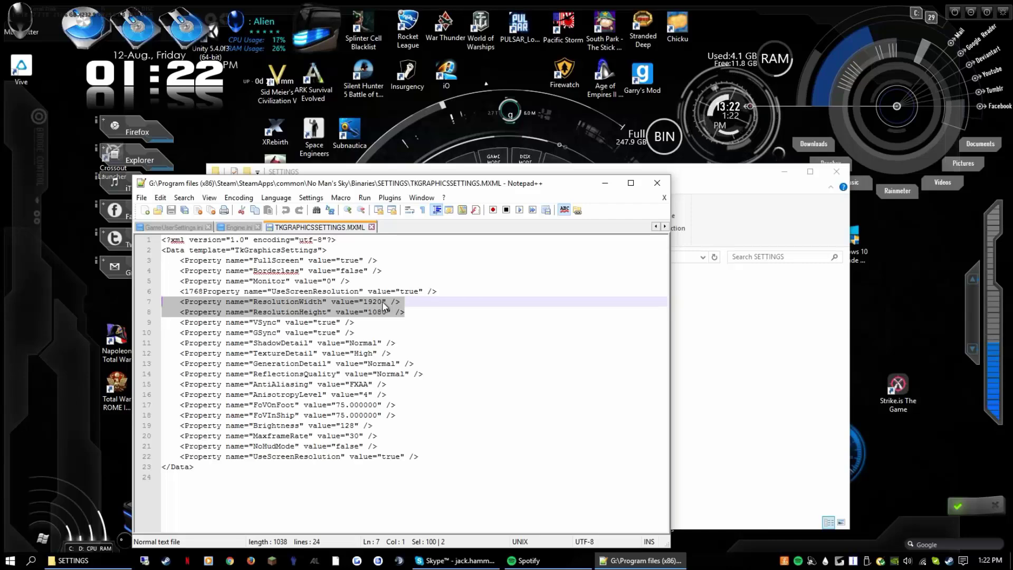
pyautogui.click(607, 182)
pyautogui.click(782, 173)
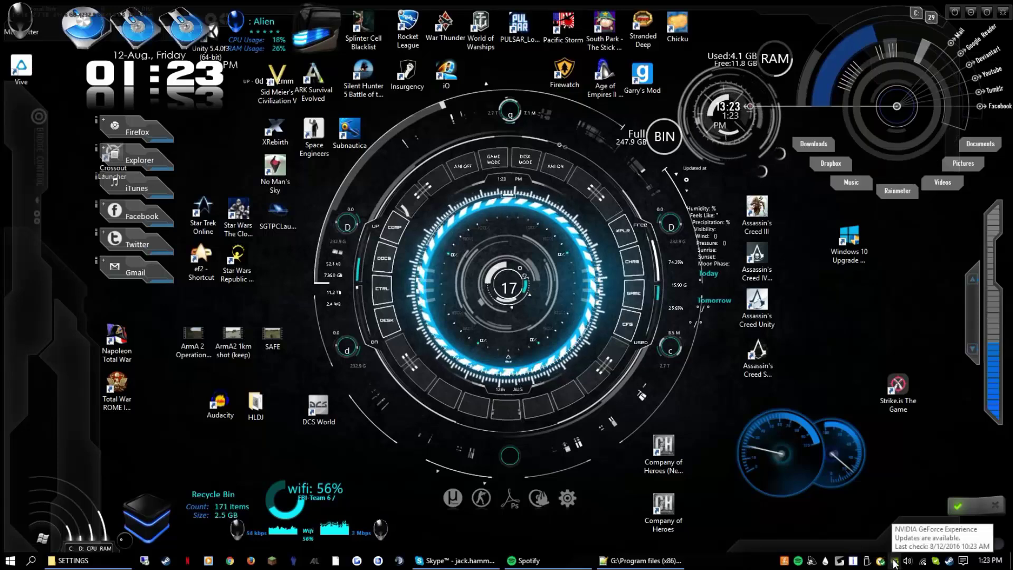
# - From the desktop menu, go to Display settings, then Advanced display settings showing 1768 × 992
pyautogui.rightClick(827, 312)
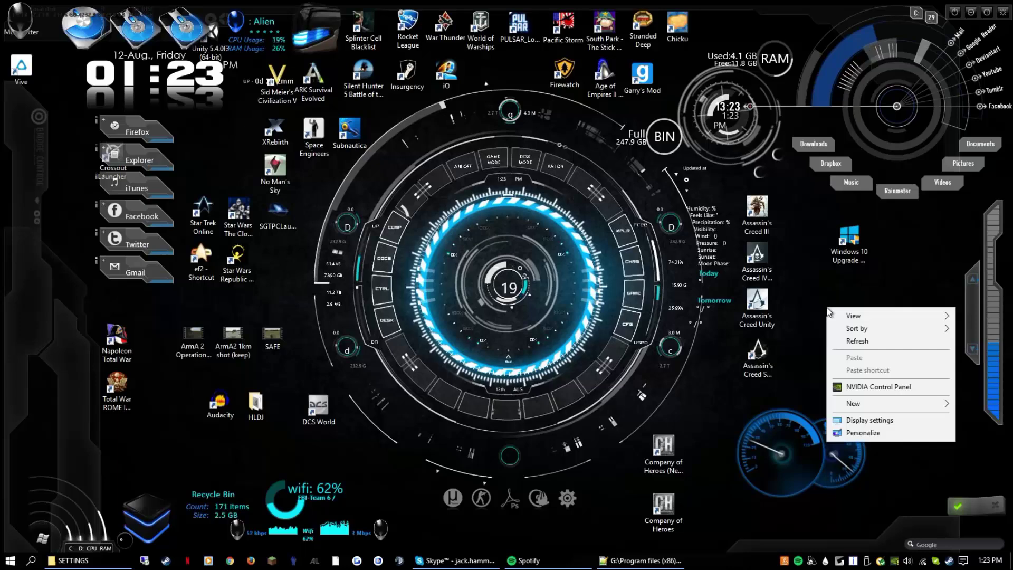
pyautogui.click(868, 421)
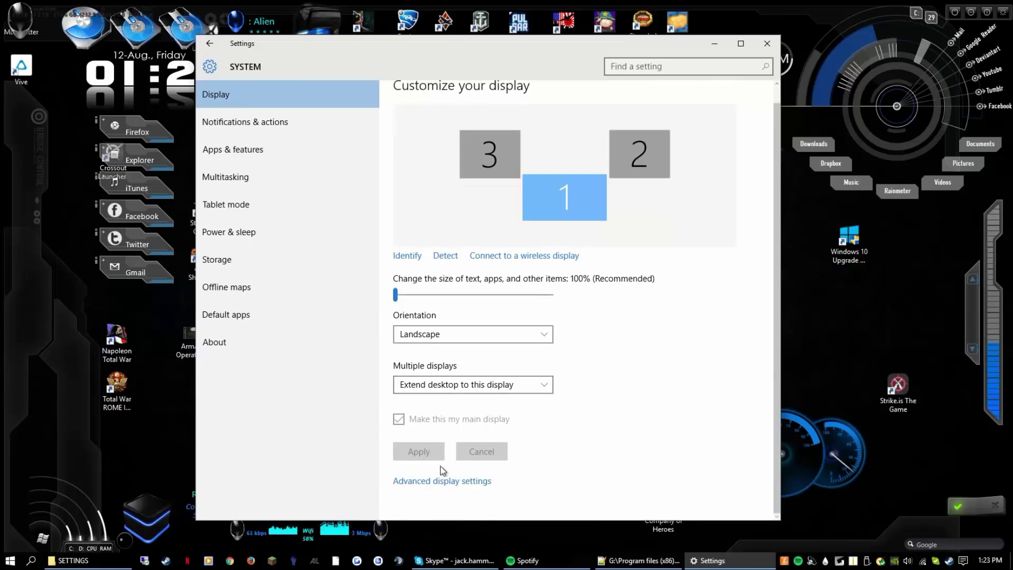
pyautogui.click(436, 482)
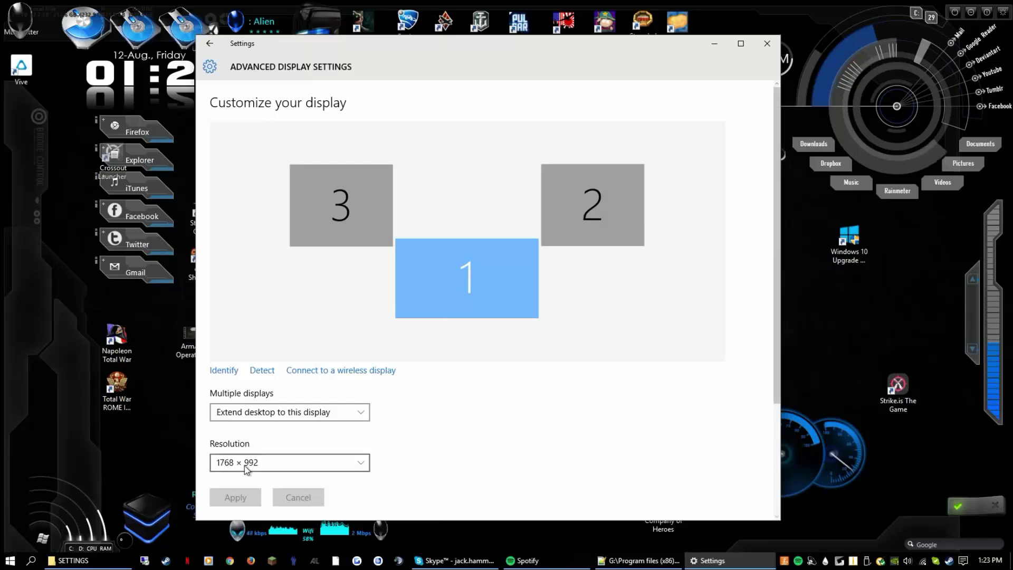
# - In TKGRAPHICSSETTINGS.MXML, change ResolutionWidth 1920 to 1768 and ResolutionHeight 1080 to 992
pyautogui.click(639, 561)
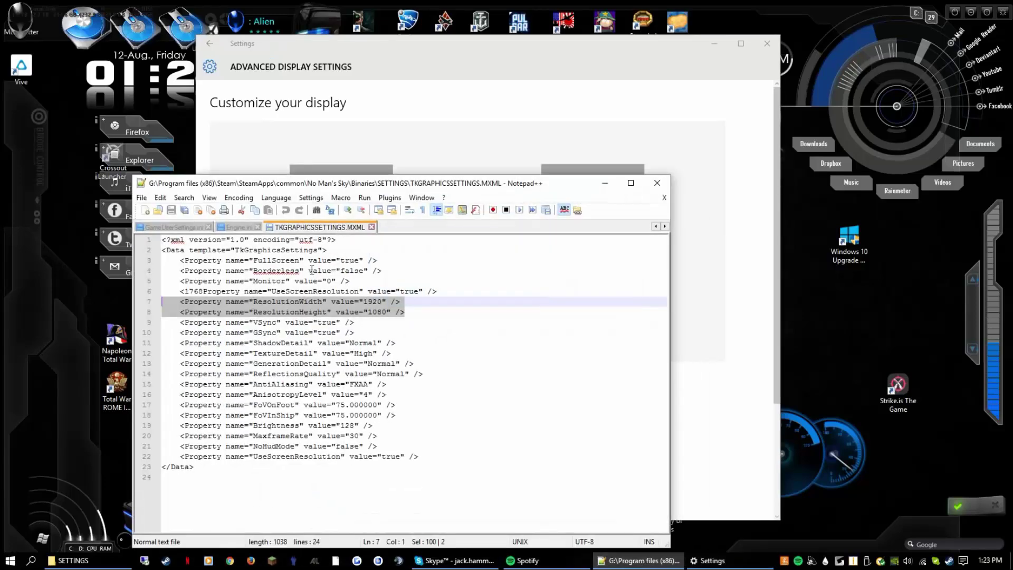
pyautogui.moveTo(312, 183); pyautogui.dragTo(693, 188)
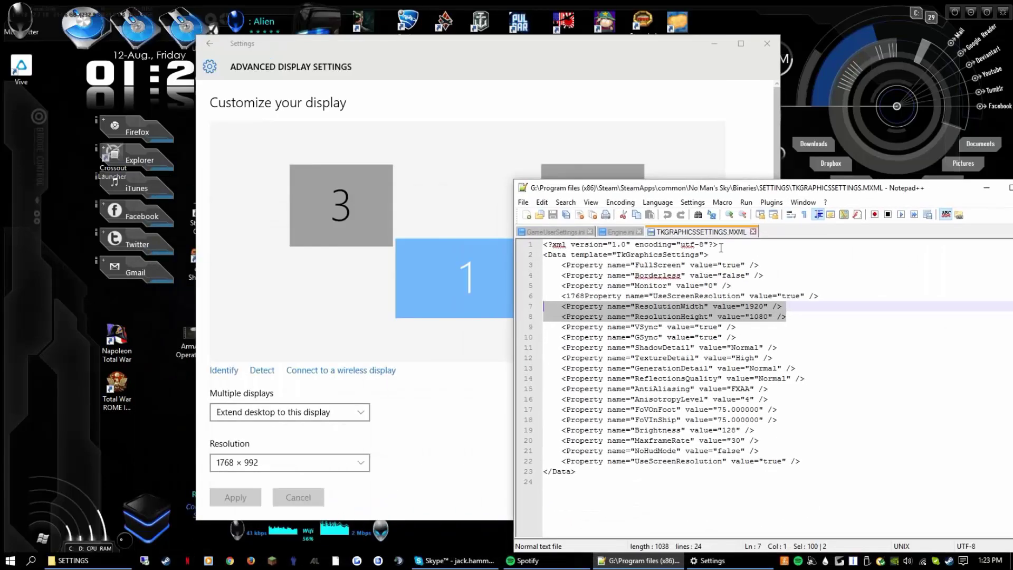
pyautogui.click(764, 306)
pyautogui.moveTo(756, 307); pyautogui.dragTo(747, 309)
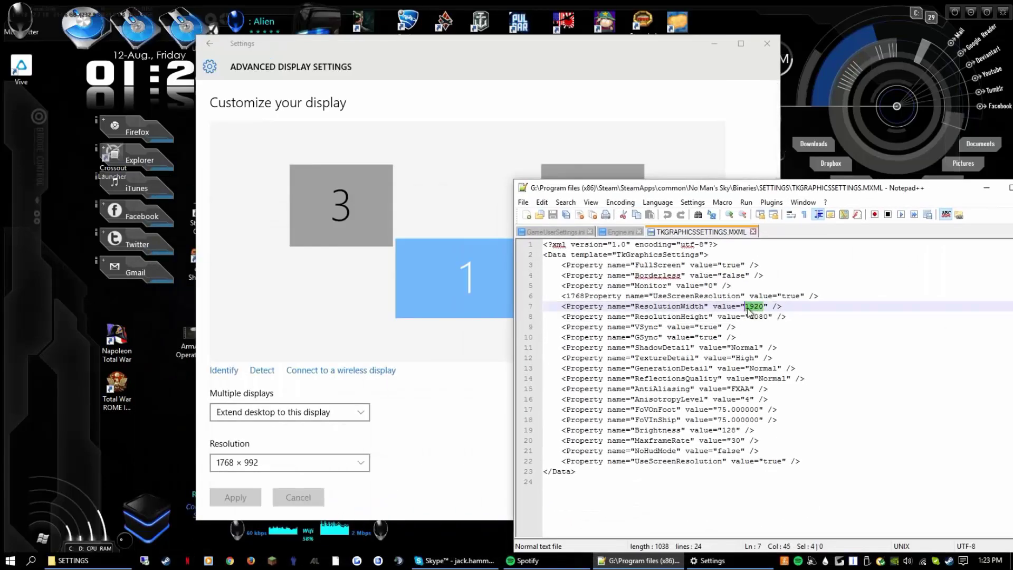
pyautogui.write('1768')
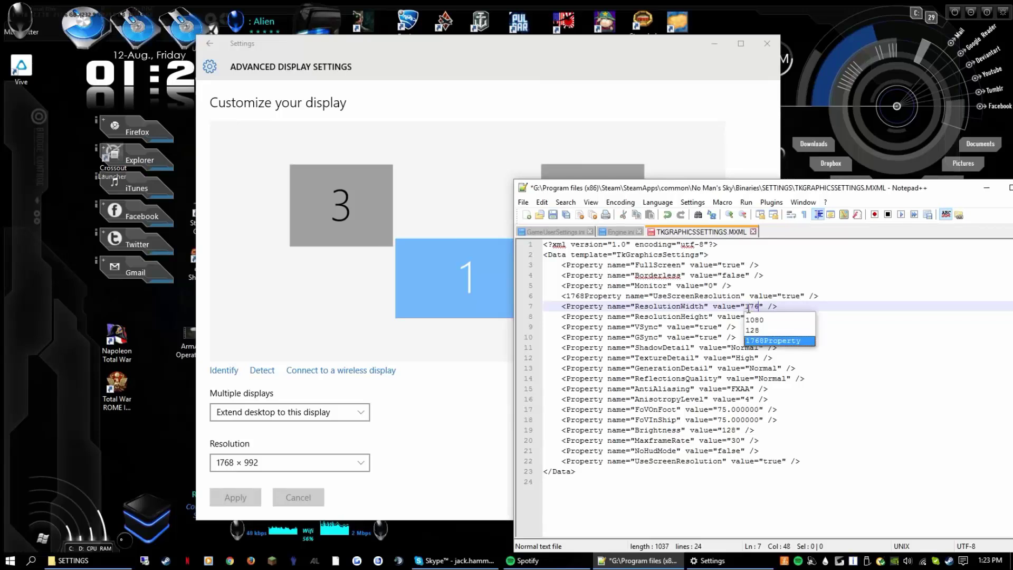
pyautogui.click(795, 307)
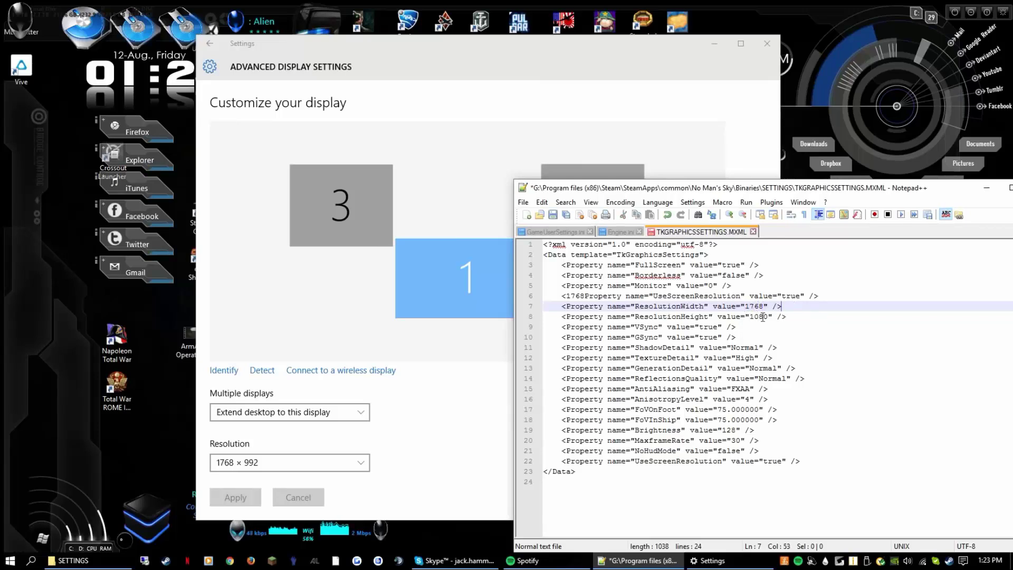
pyautogui.moveTo(770, 316); pyautogui.dragTo(752, 319)
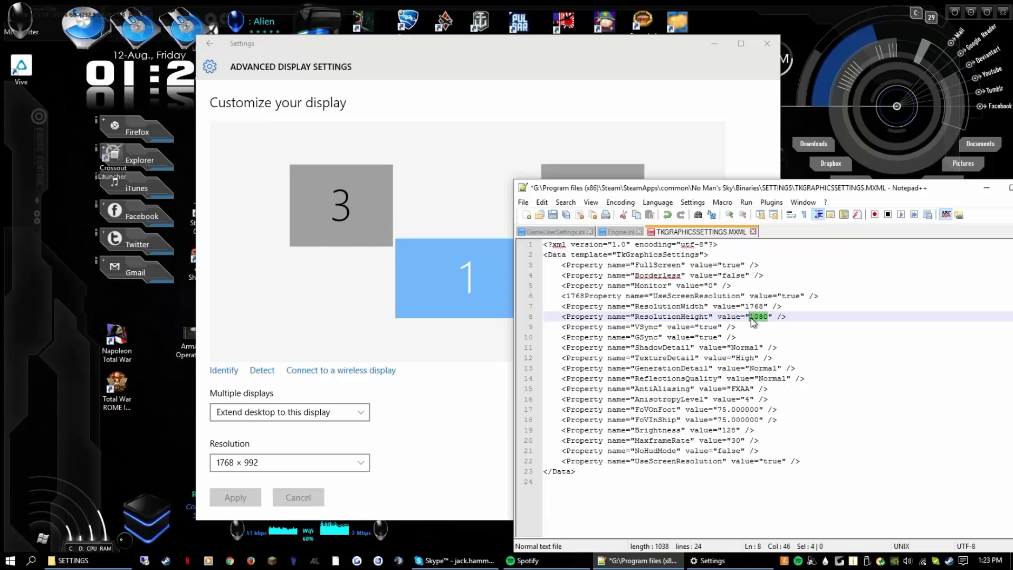
pyautogui.write('992')
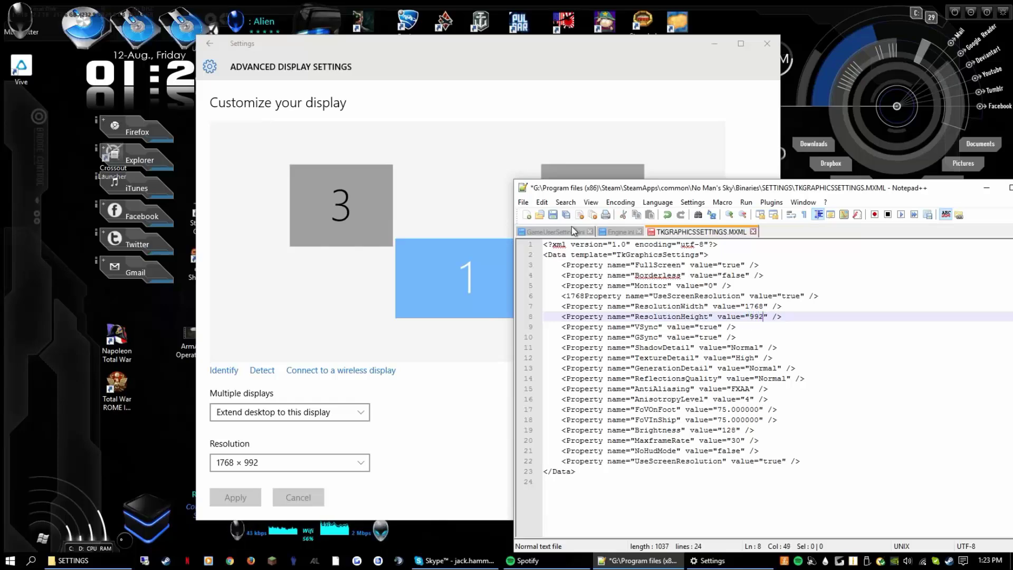
# - Save TKGRAPHICSSETTINGS.MXML, then close Notepad++ and the display Settings window
pyautogui.click(553, 216)
pyautogui.moveTo(893, 192); pyautogui.dragTo(684, 192)
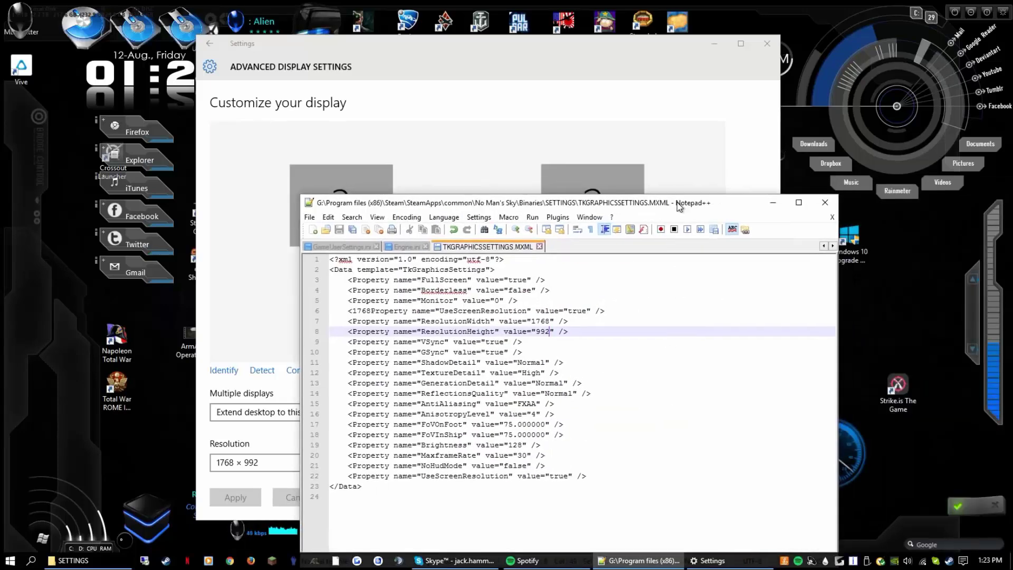
pyautogui.click(824, 189)
pyautogui.click(768, 43)
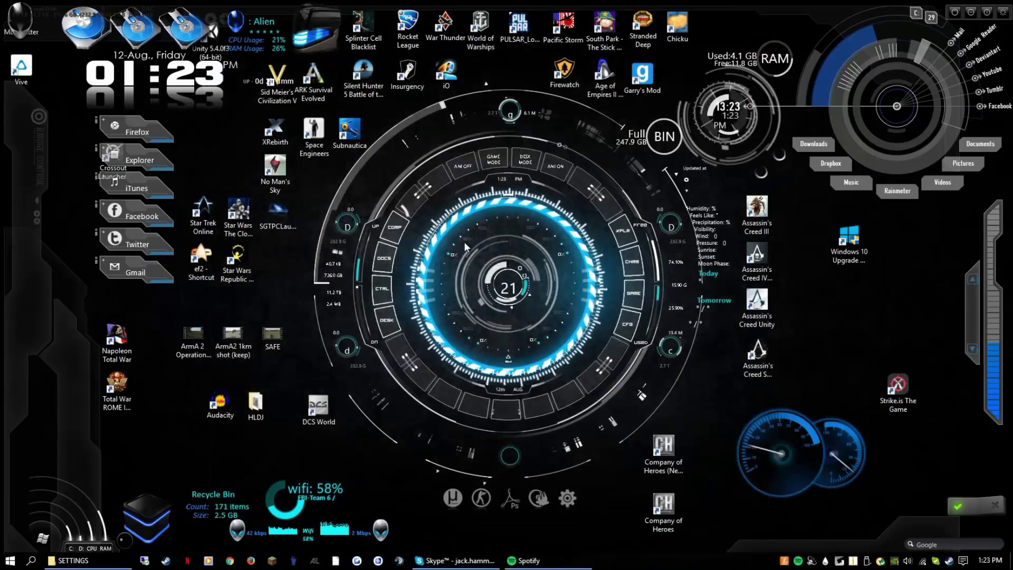
# - Relaunch No Man's Sky from its desktop shortcut with the new 1768 × 992 settings
pyautogui.doubleClick(268, 173)
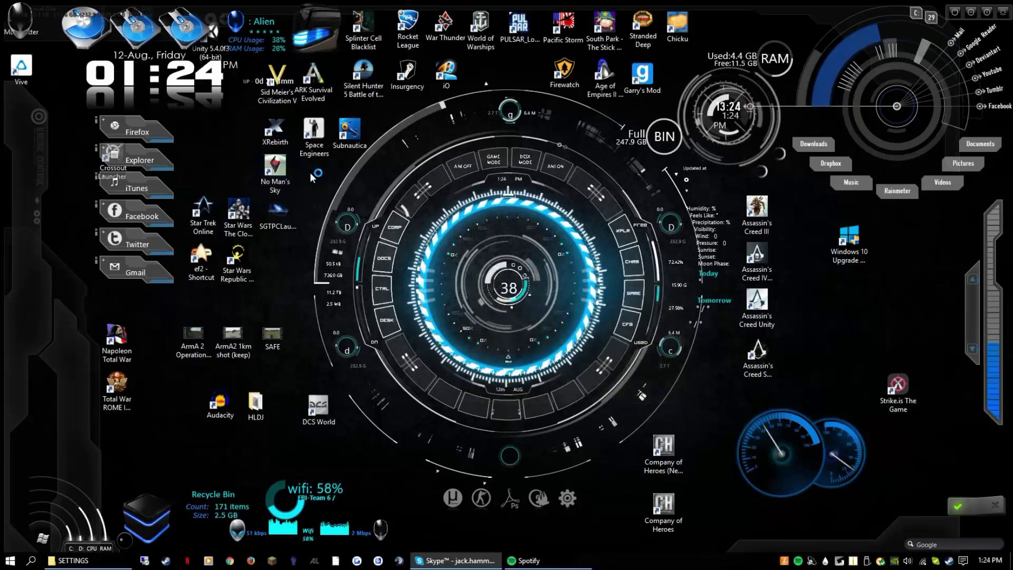